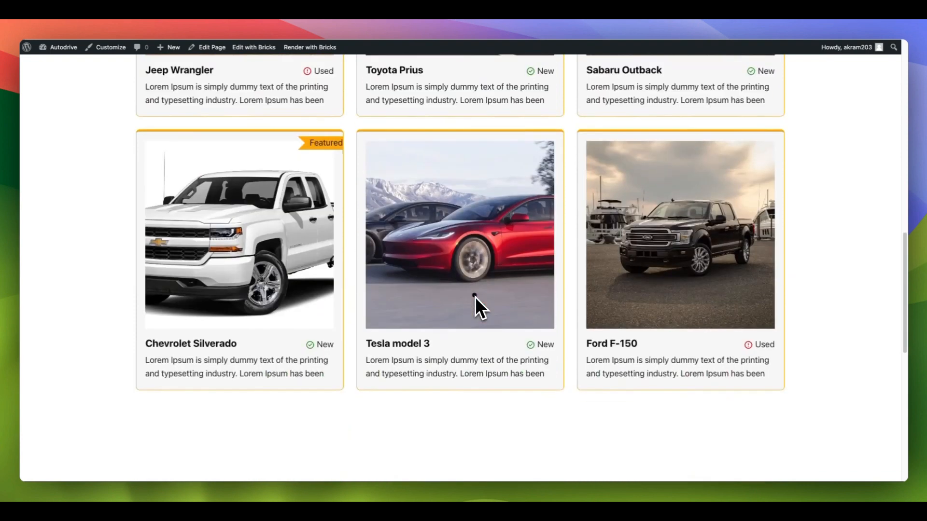
scroll(475, 297, "down", 2)
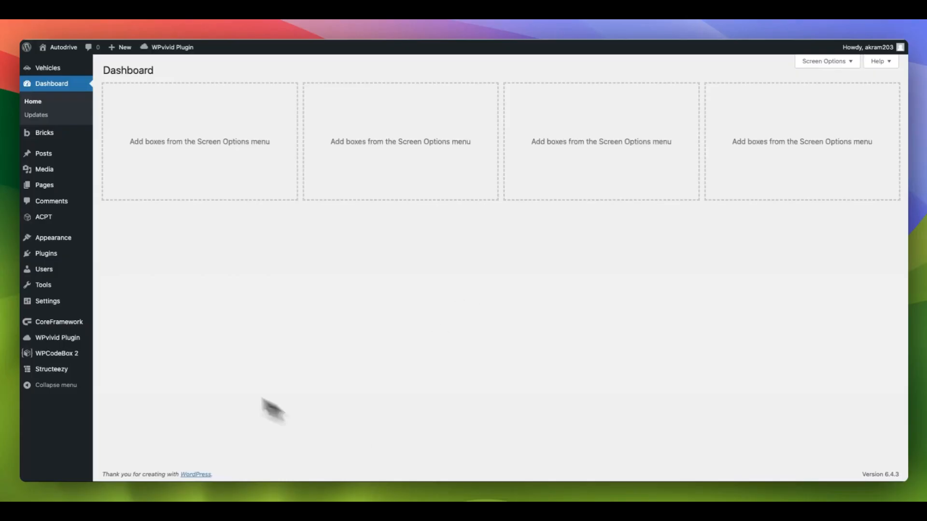
Step: Search the WordPress directory of new plugins for "wp post views"
left_click(54, 257)
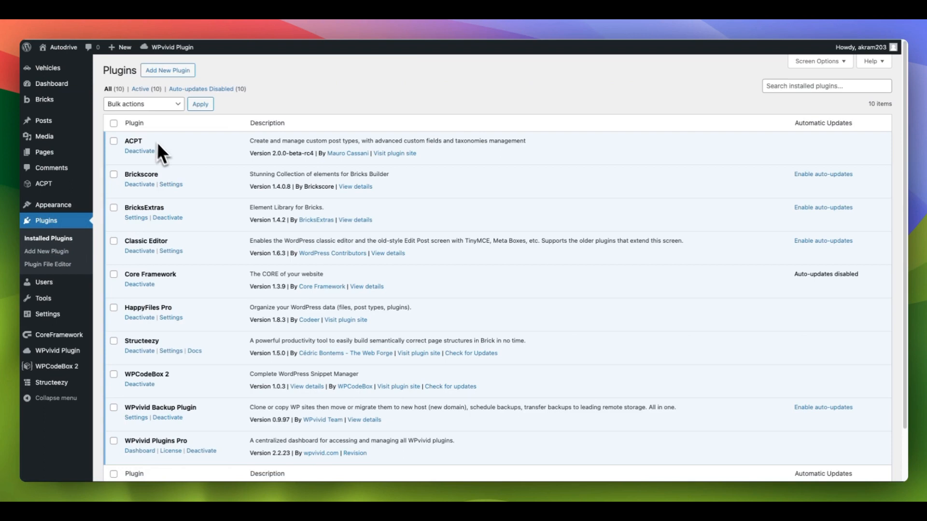
left_click(174, 73)
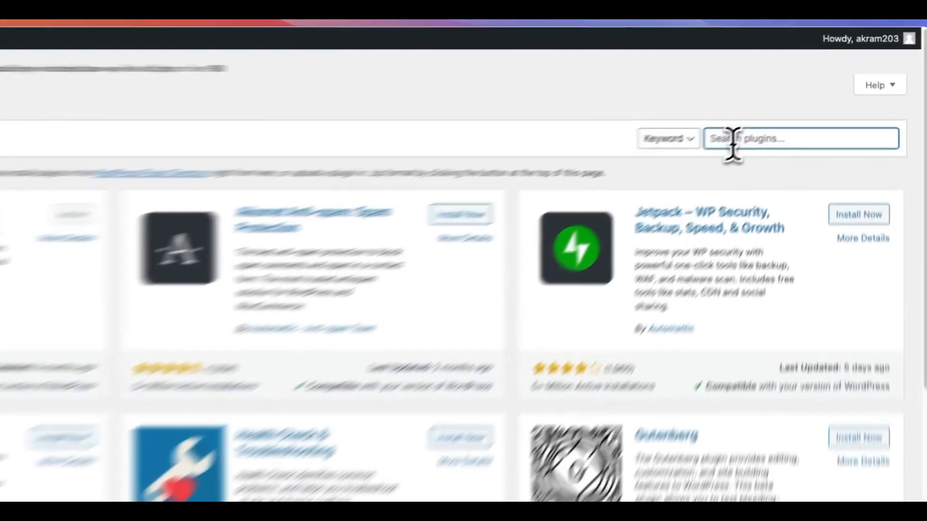
type("wp")
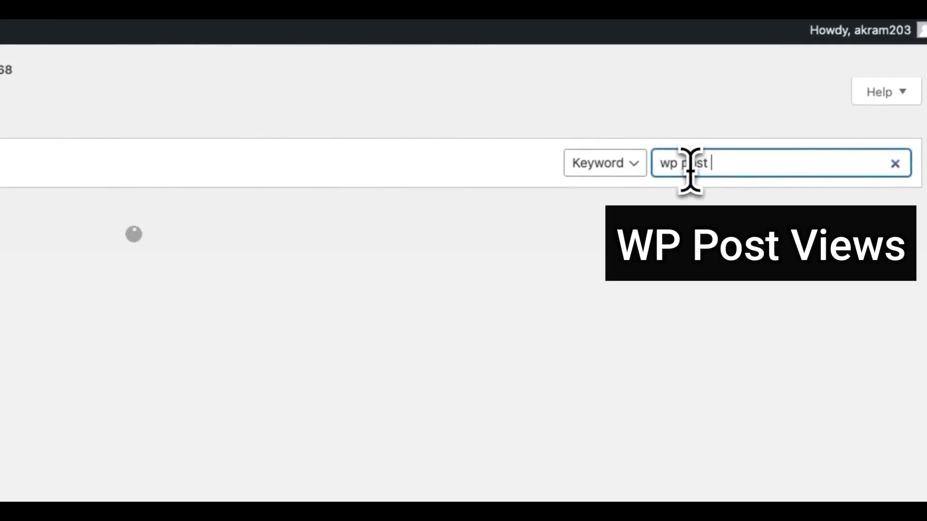
type(" post views")
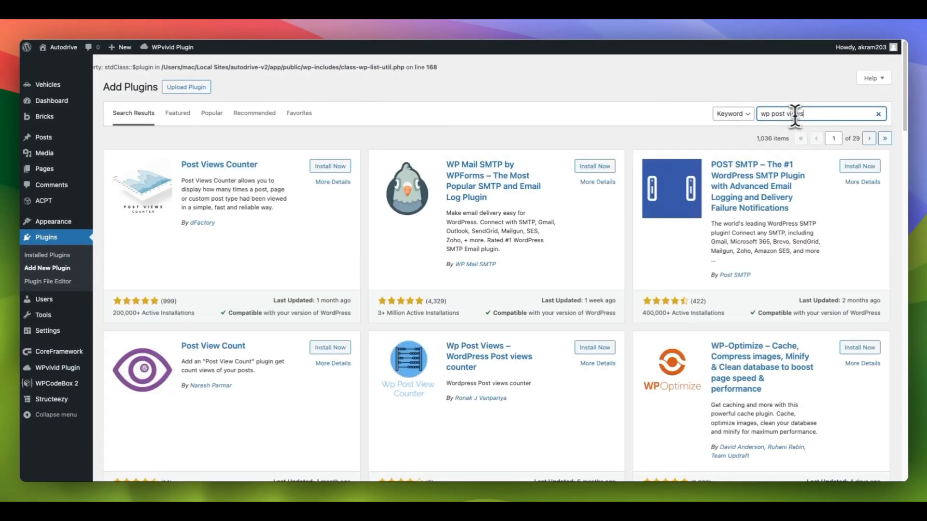
Step: Install and activate the "Wp Post Views – WordPress Post views counter" plugin
scroll(346, 321, "down", 2)
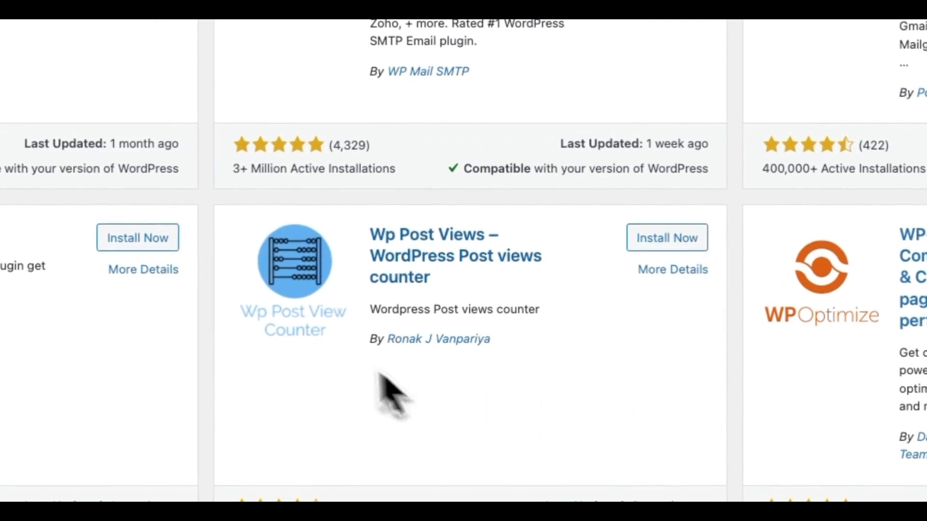
left_click(645, 241)
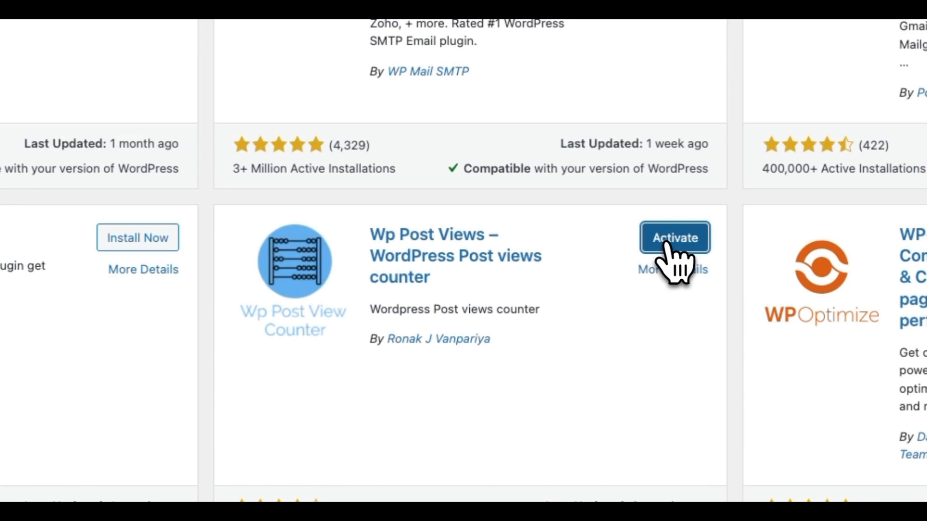
left_click(665, 239)
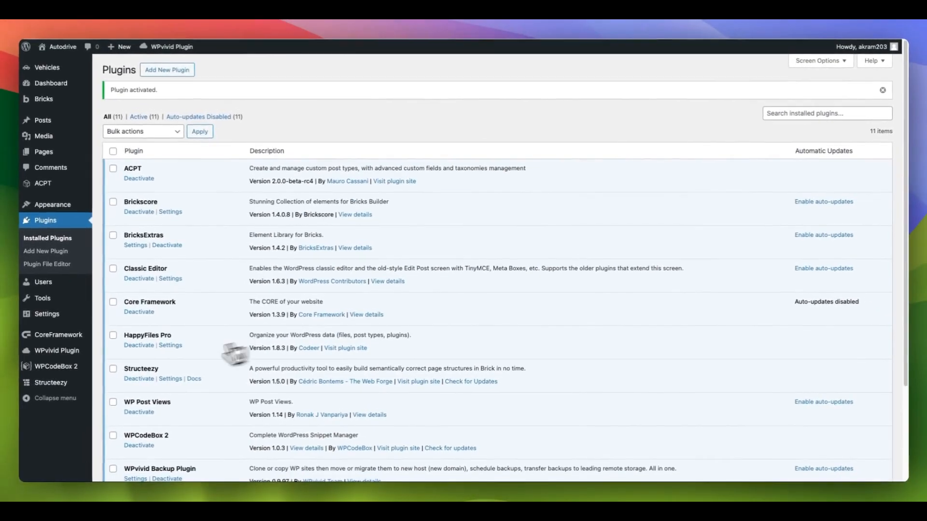
scroll(176, 364, "down", 5)
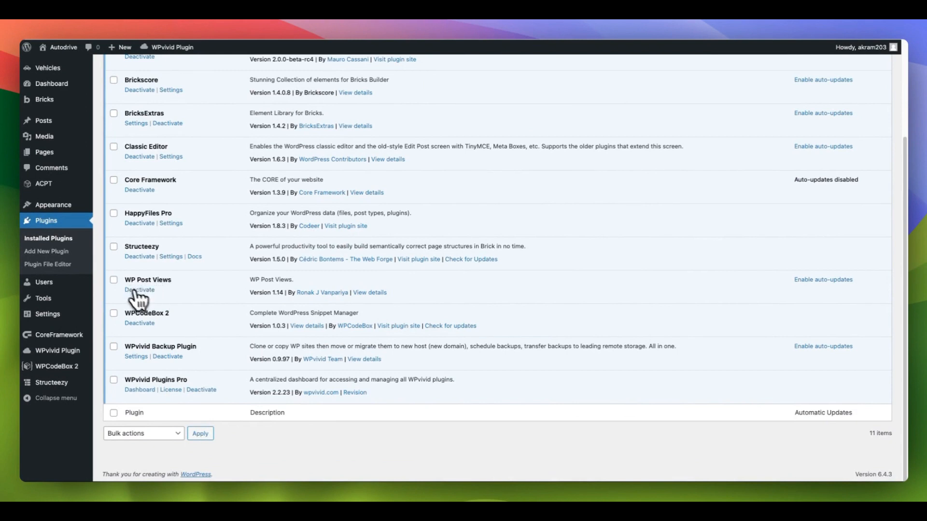
Step: Enable view counting for the Vehicles post type in the Wp Post Views settings and save the changes
mouse_move(46, 316)
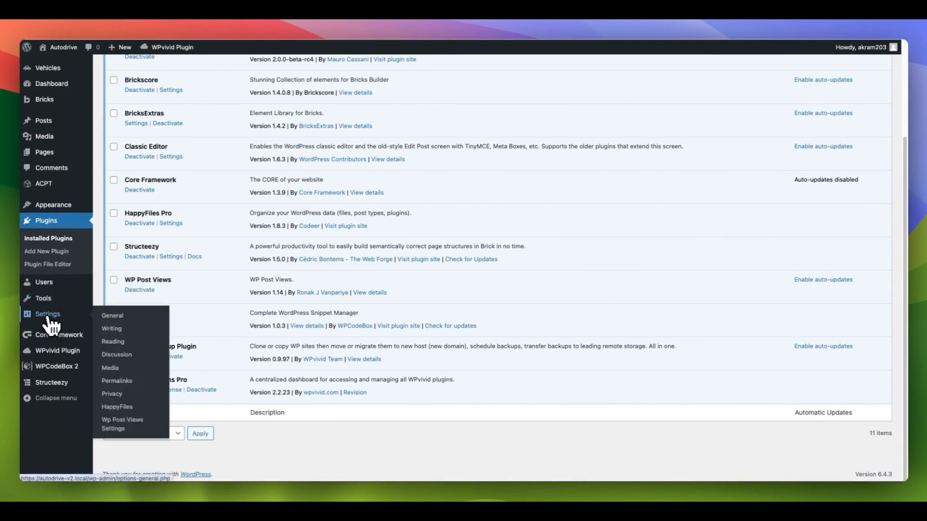
left_click(122, 424)
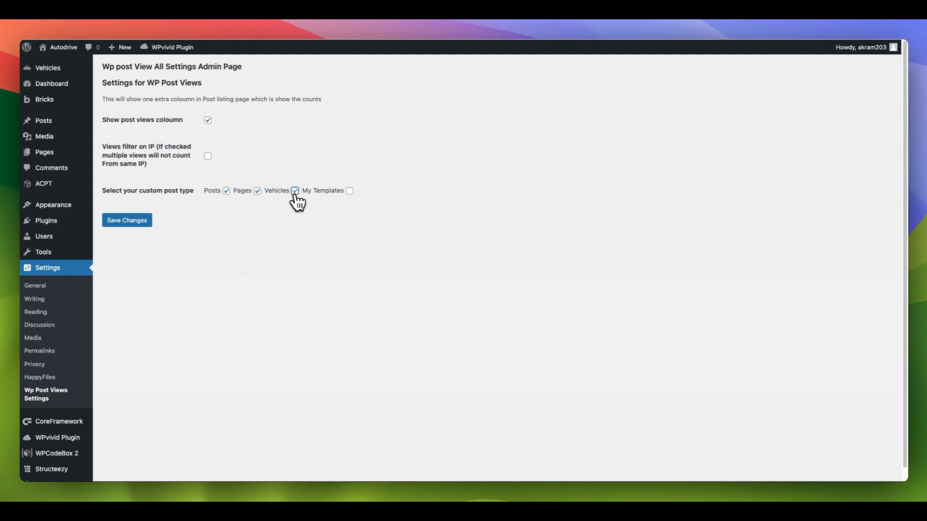
left_click(140, 221)
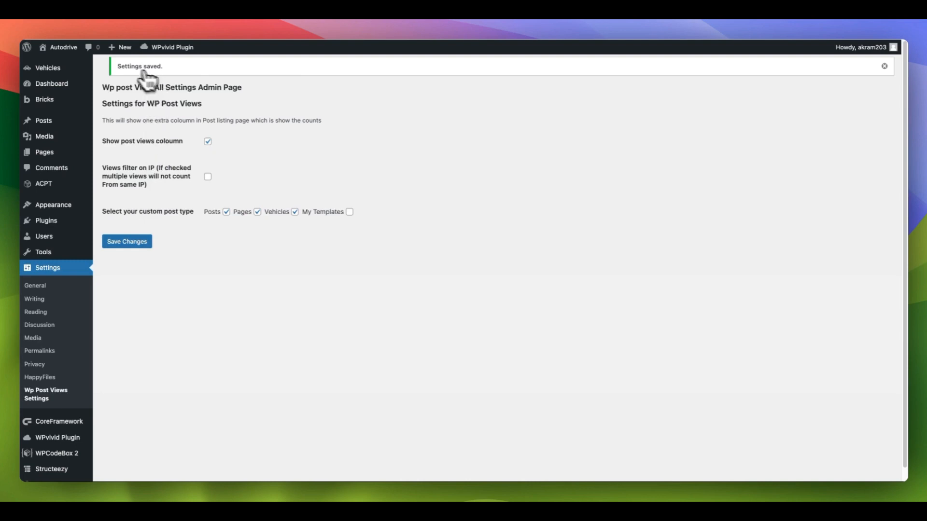
Step: Check the Views column in the Vehicles list and open the Home page for editing with Bricks
left_click(46, 71)
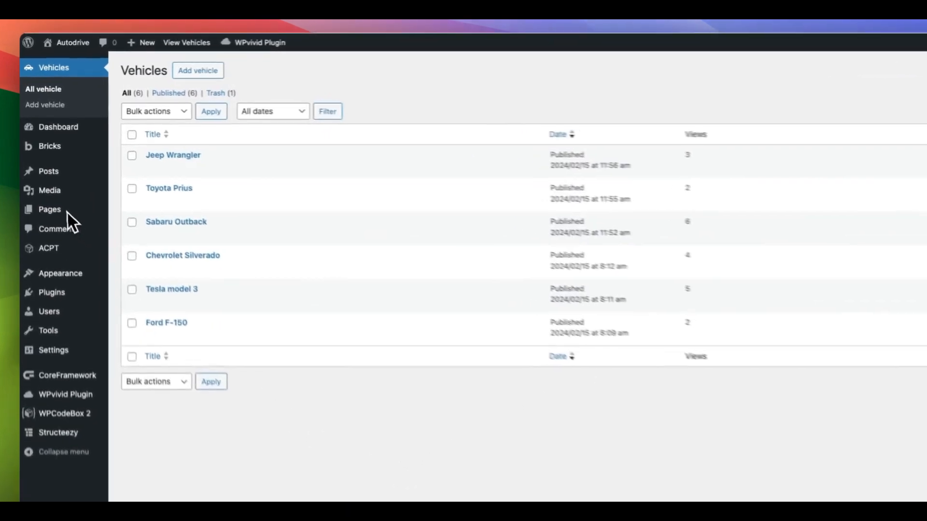
mouse_move(66, 215)
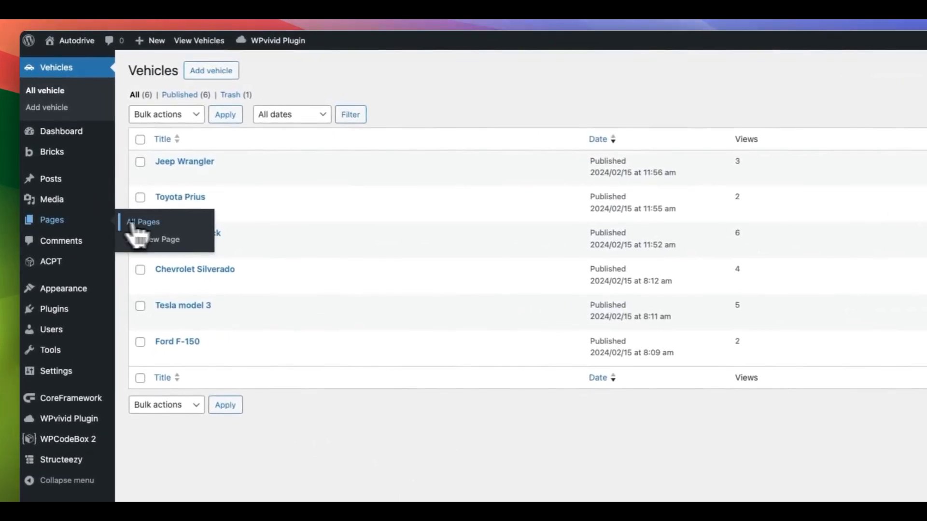
left_click(149, 225)
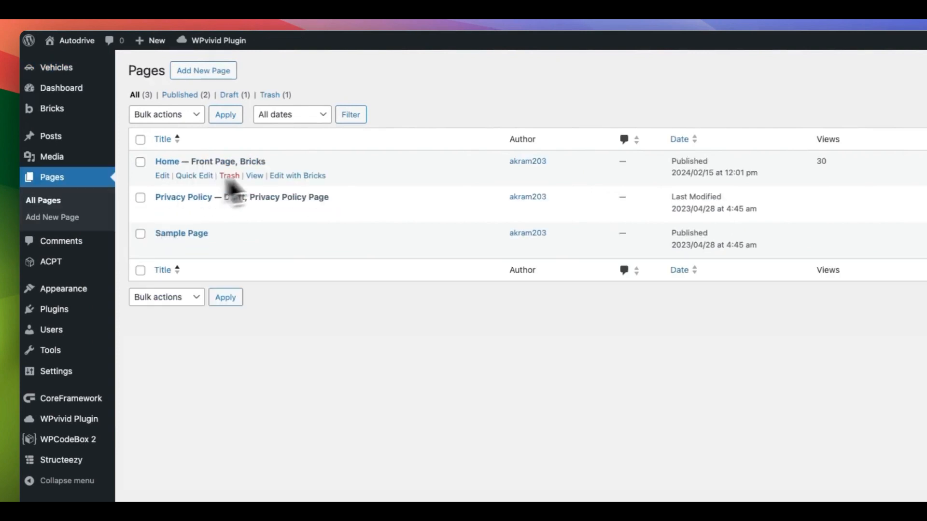
left_click(311, 177)
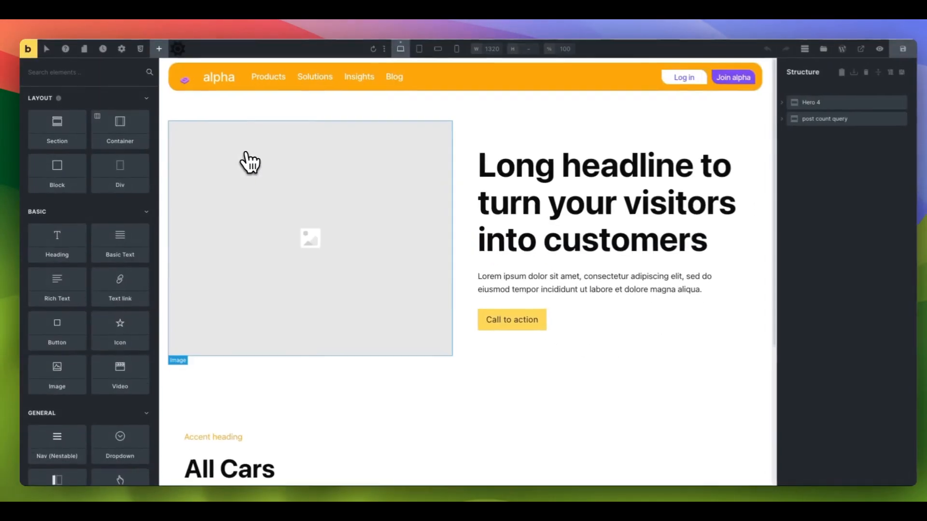
Step: Duplicate the "post count query" section and name the copy "most viewed cars"
scroll(289, 249, "down", 3)
scroll(289, 248, "down", 5)
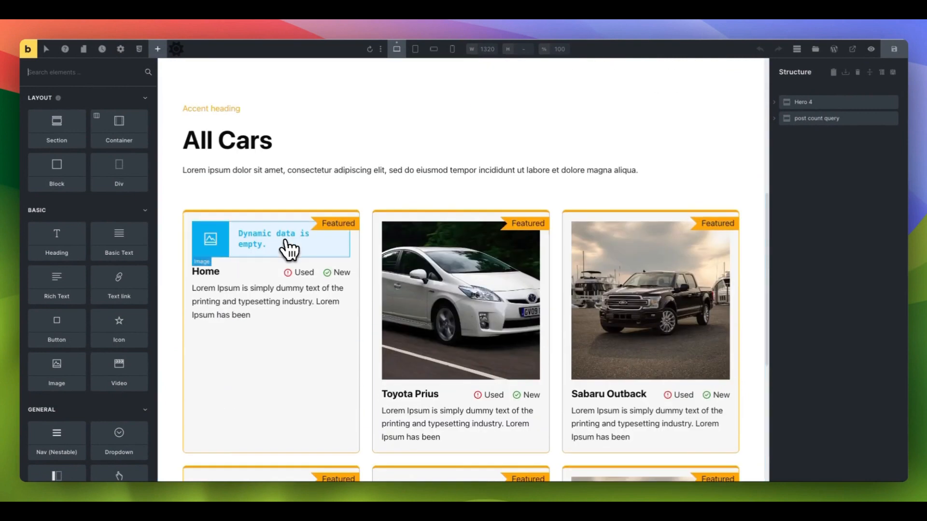
scroll(409, 255, "down", 4)
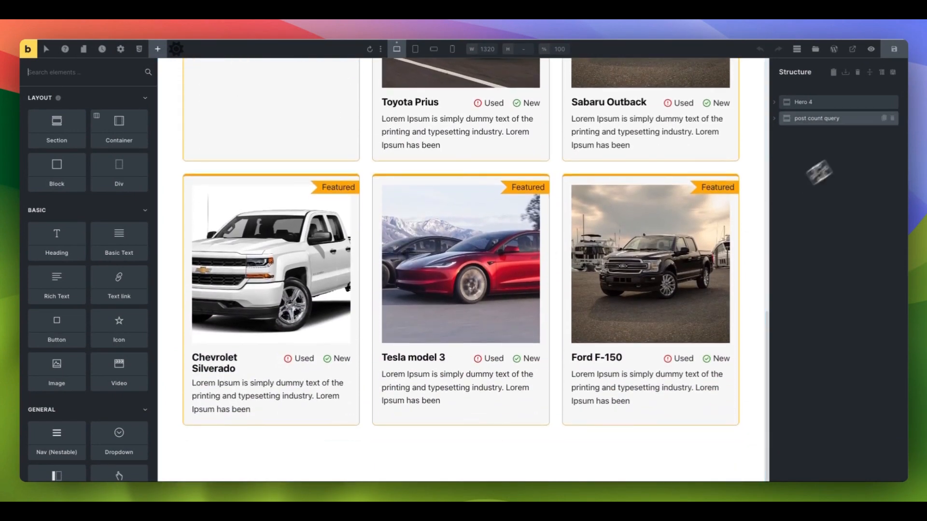
left_click(877, 118)
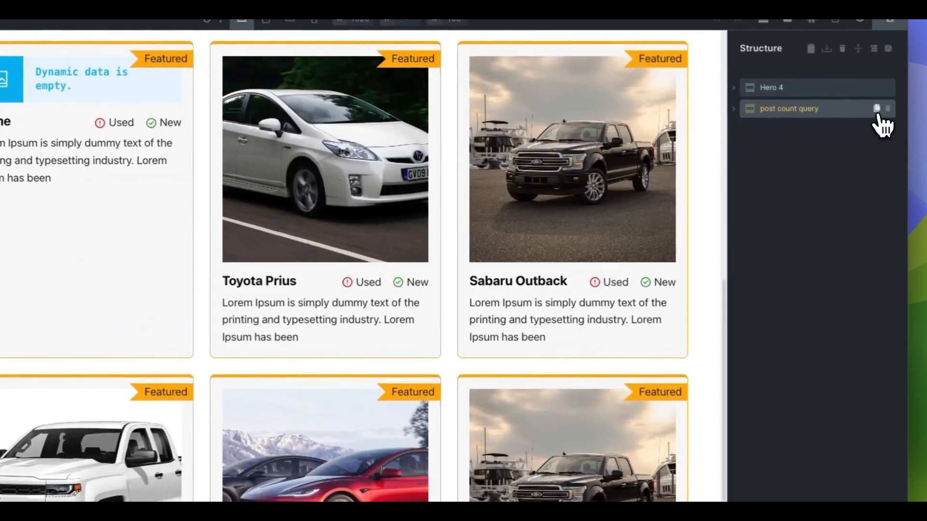
left_click(877, 108)
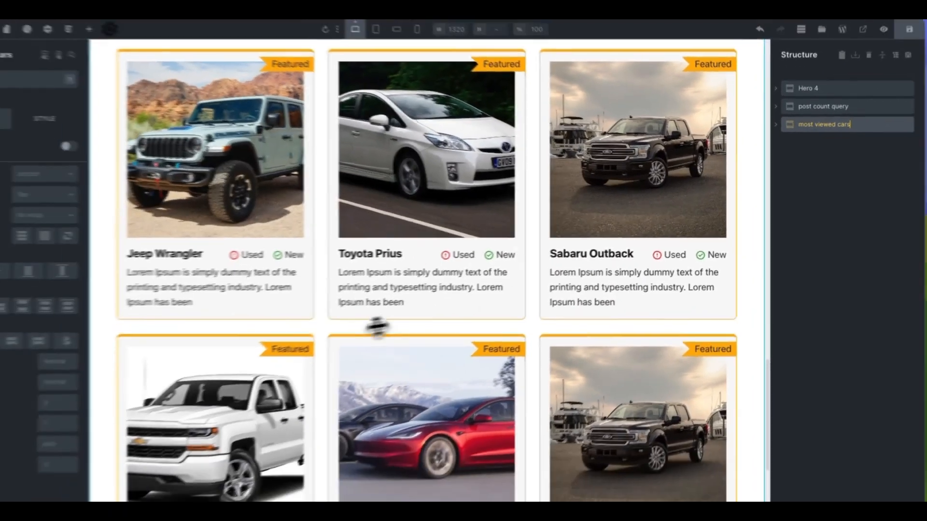
Step: Change the "All Cars" heading in the most viewed cars section to "Most Viewed"
scroll(370, 323, "up", 3)
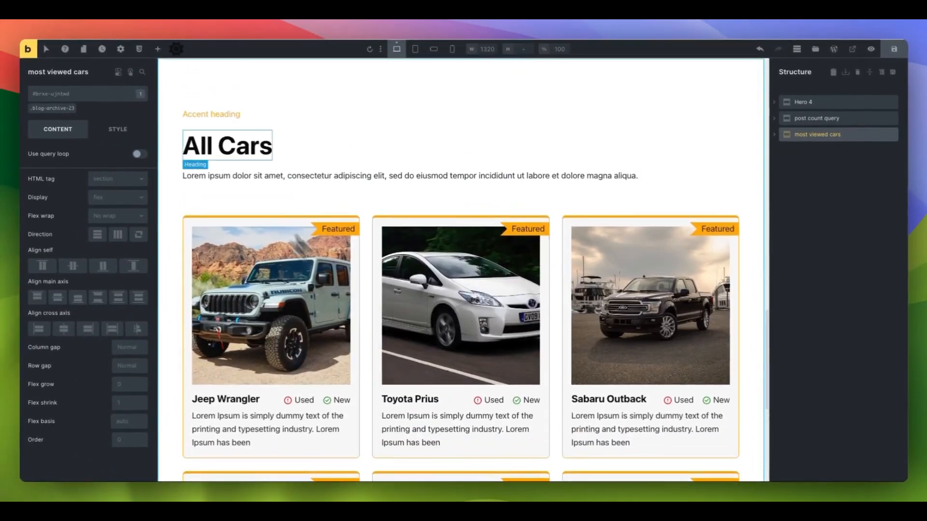
left_click(236, 147)
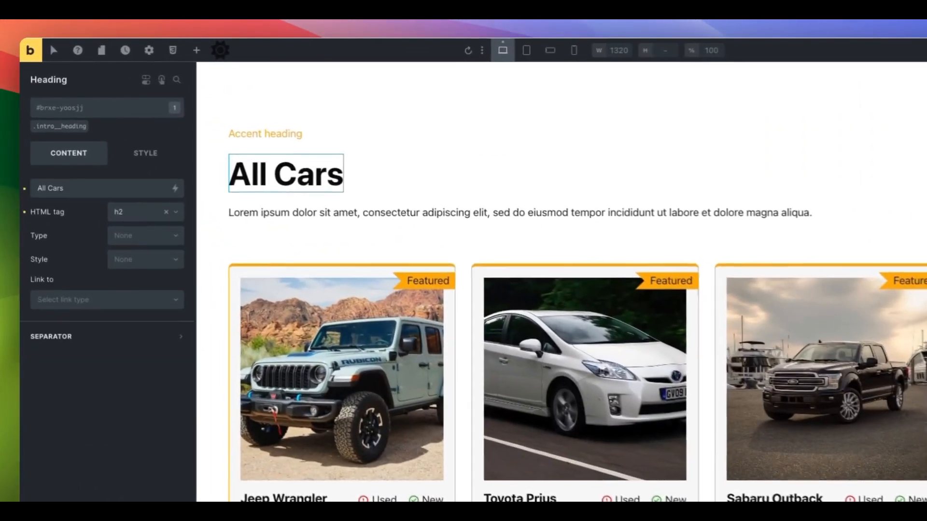
triple_click(236, 147)
type("Most Viewed")
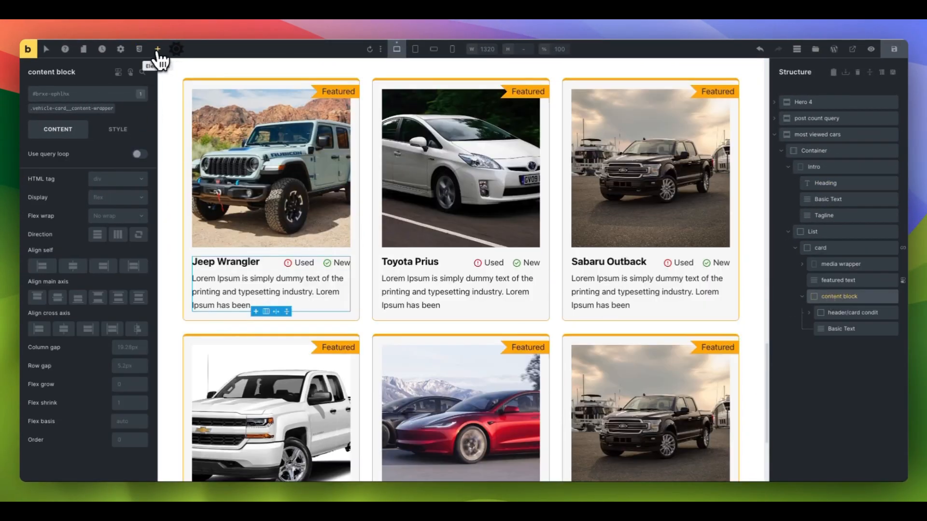
Step: Add a Basic Text element to the card's content block and replace its placeholder with the cf_entry_views dynamic field
left_click(158, 50)
left_click(126, 241)
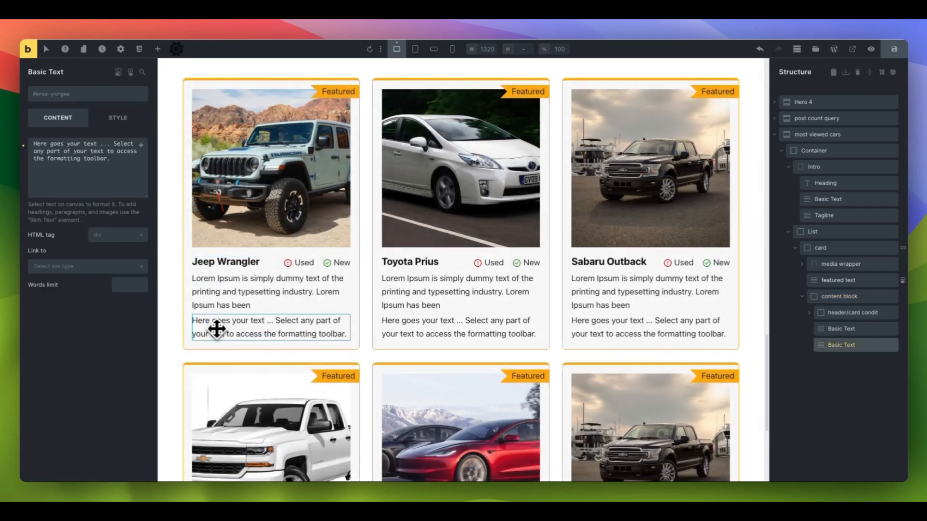
left_click(24, 145)
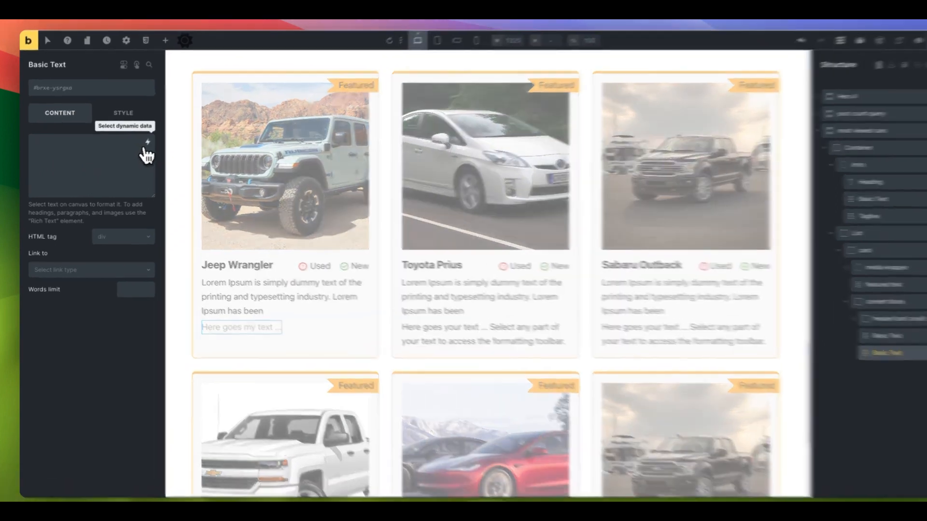
left_click(147, 145)
type("v")
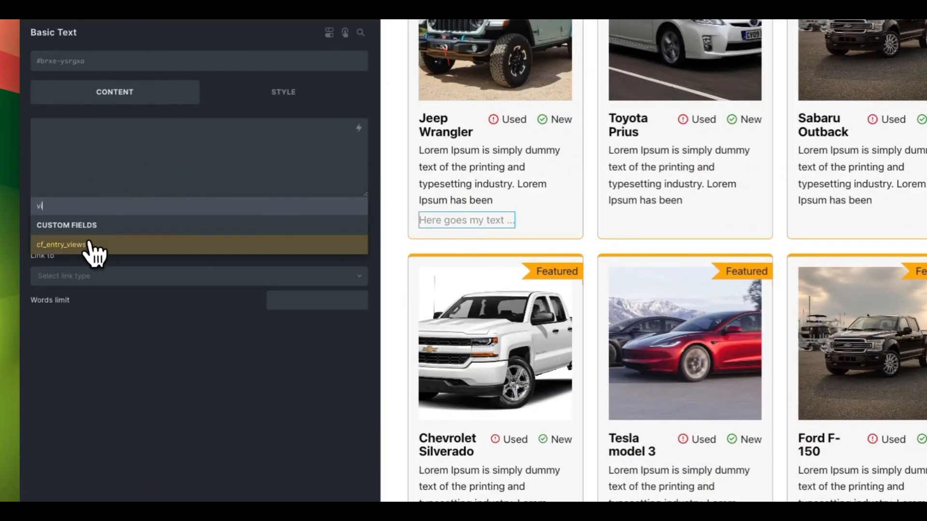
left_click(92, 246)
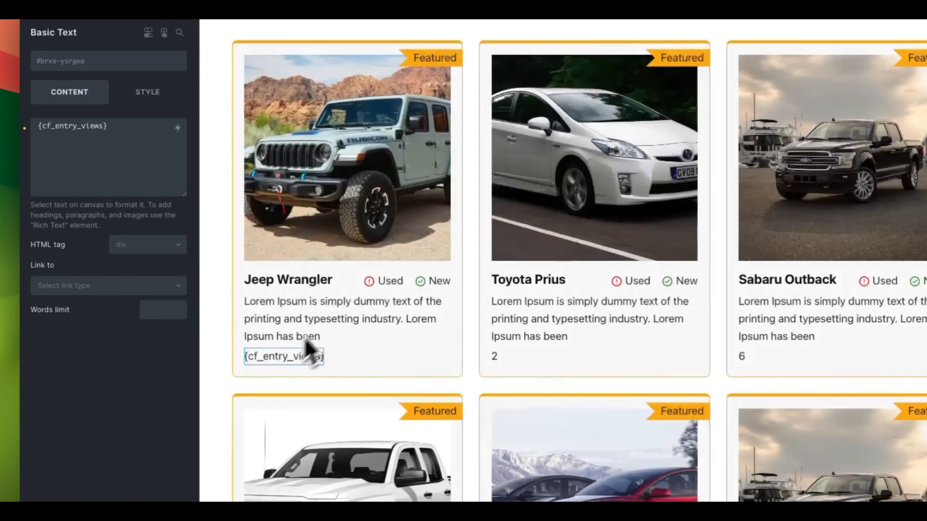
Step: Put the label "Viewed : " before the {cf_entry_views} tag in the new text and save the page
left_click(48, 129)
type("Viewed ")
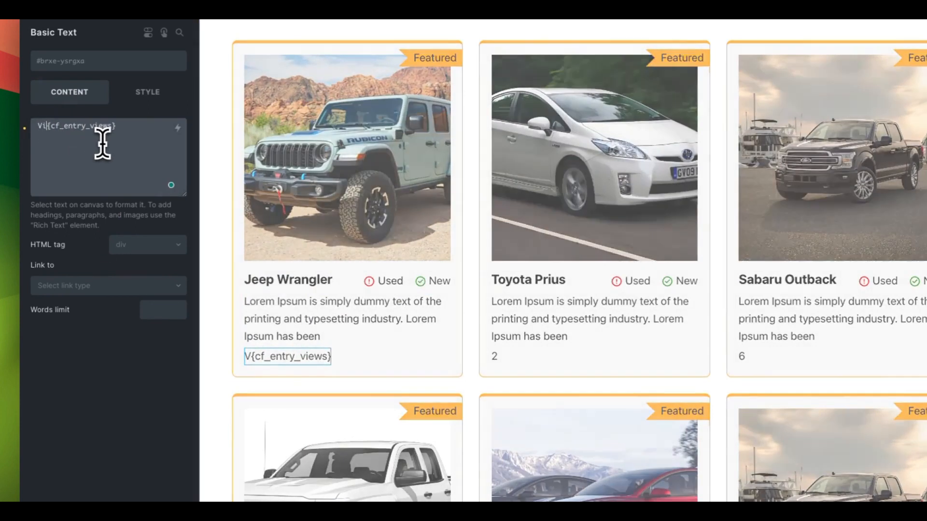
type(":")
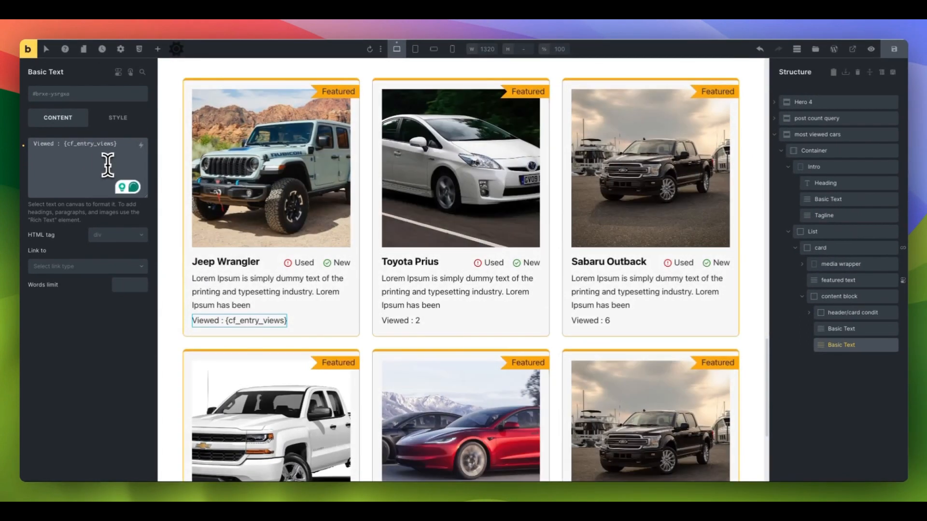
left_click(894, 49)
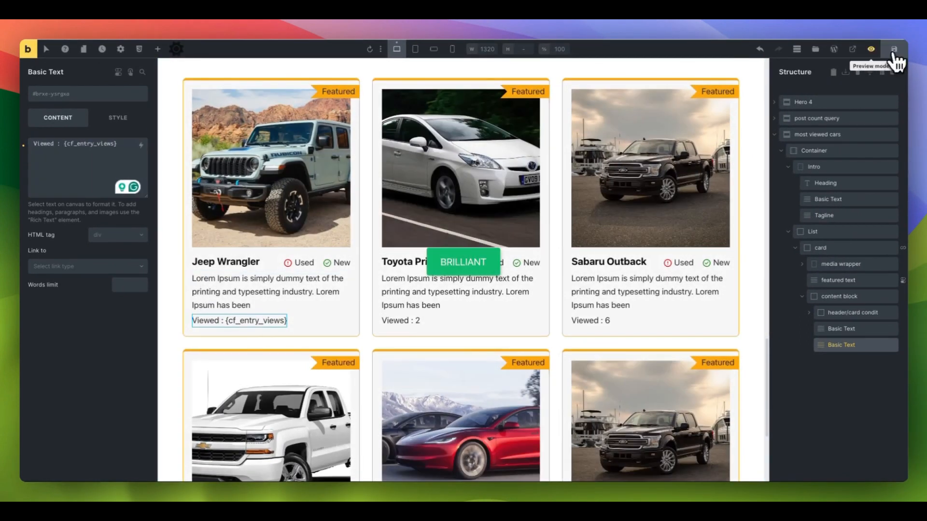
Step: Preview the Home page and examine the view counts on the vehicle cards of the most viewed section
left_click(871, 48)
scroll(405, 268, "down", 8)
scroll(401, 271, "down", 12)
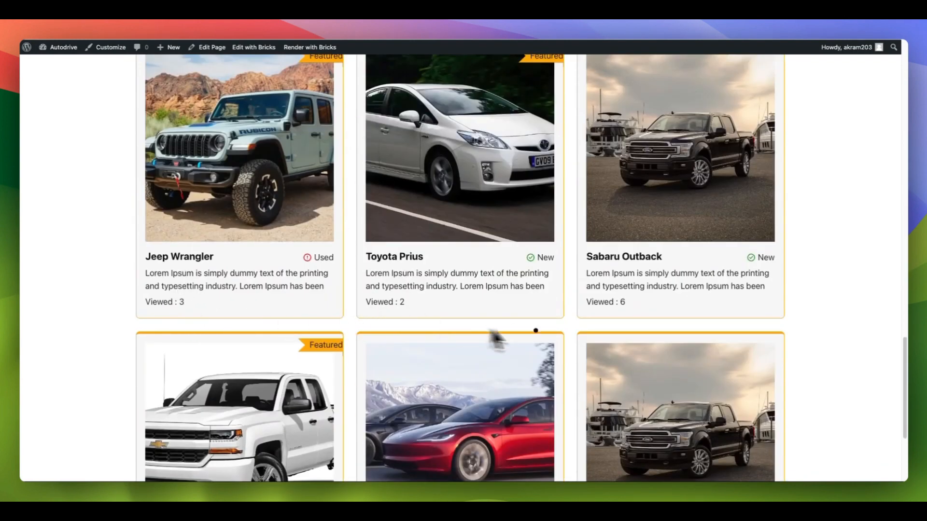
scroll(620, 295, "down", 1)
scroll(623, 309, "down", 5)
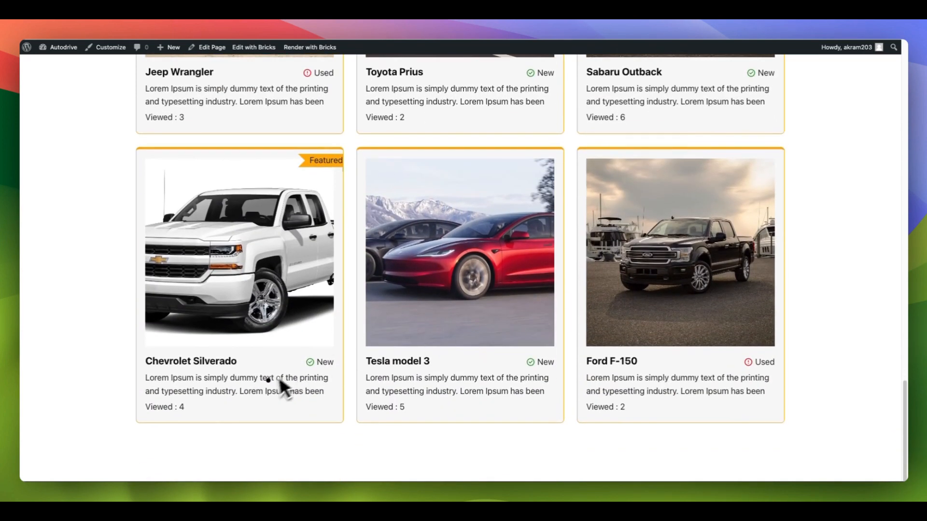
scroll(223, 375, "up", 8)
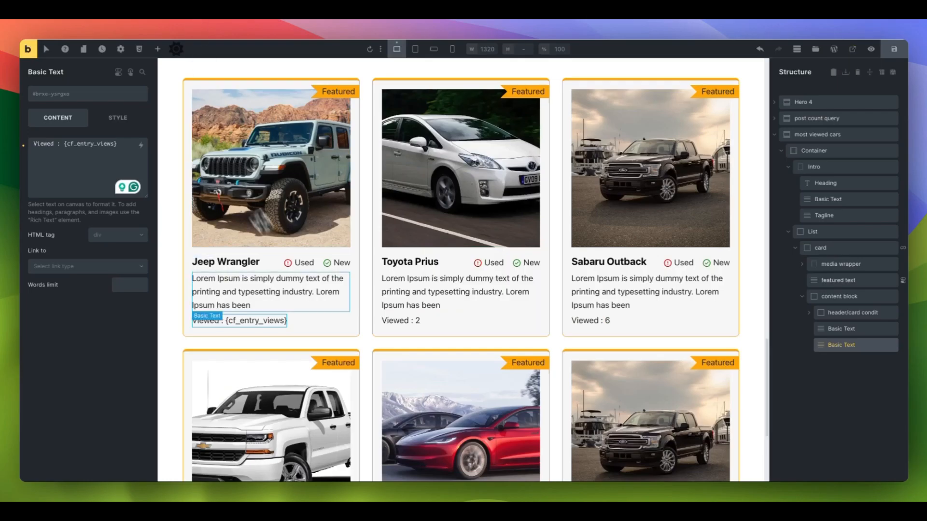
Step: Order the query loop of the card in the most viewed cars section by Meta numeric value
left_click(357, 292)
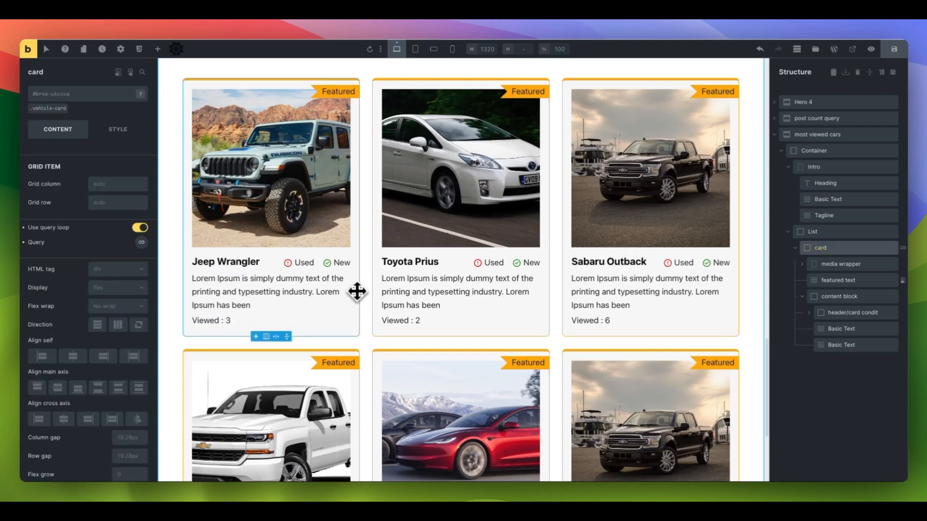
left_click(141, 242)
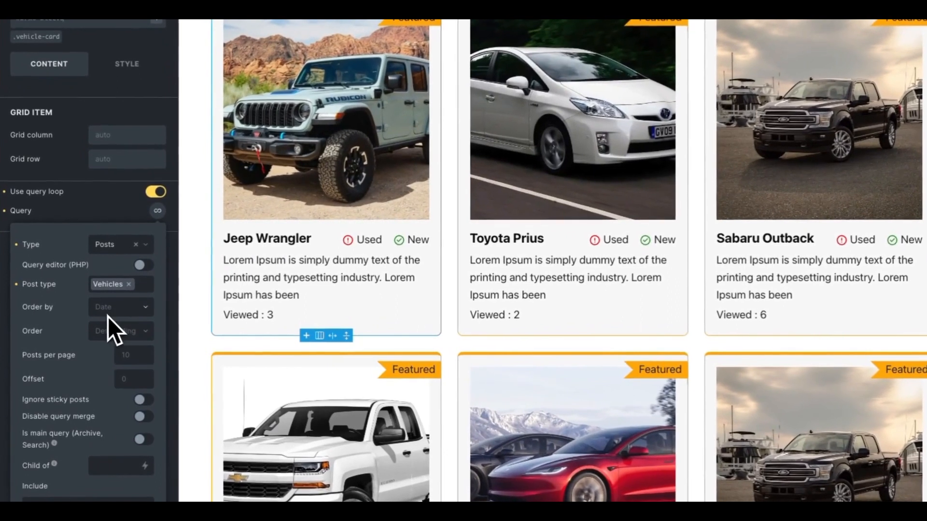
scroll(105, 318, "down", 5)
left_click(119, 85)
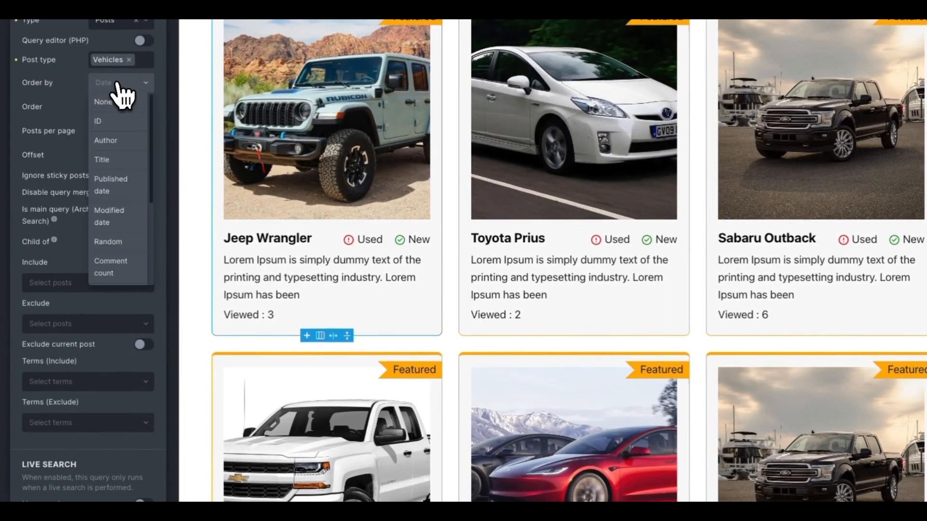
scroll(123, 231, "down", 3)
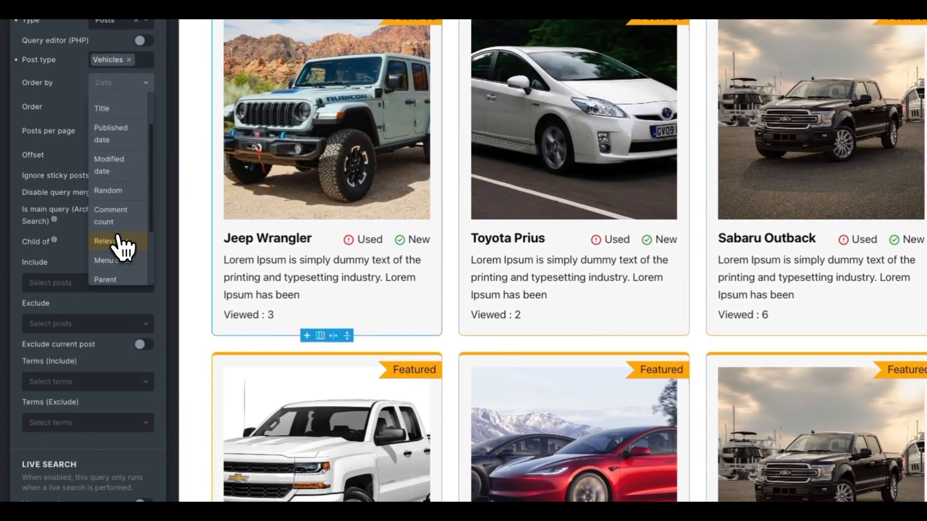
scroll(124, 242, "down", 3)
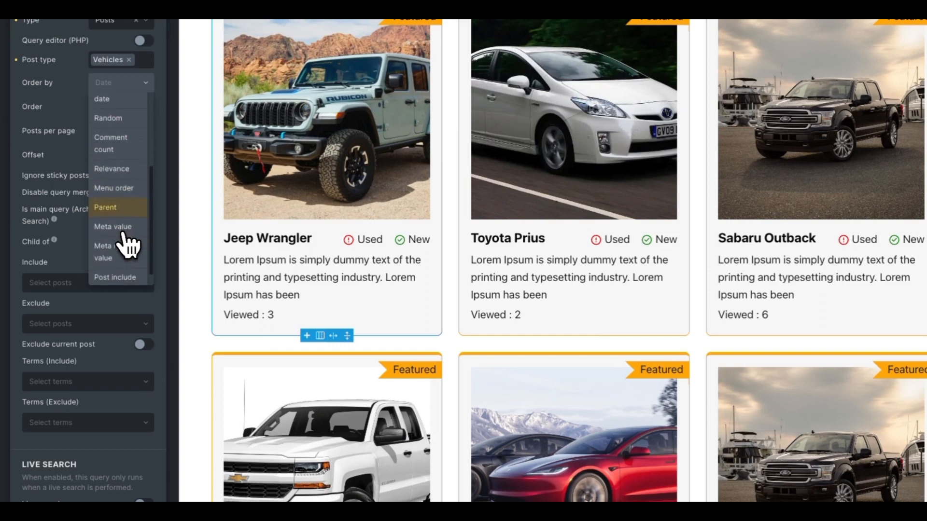
left_click(127, 261)
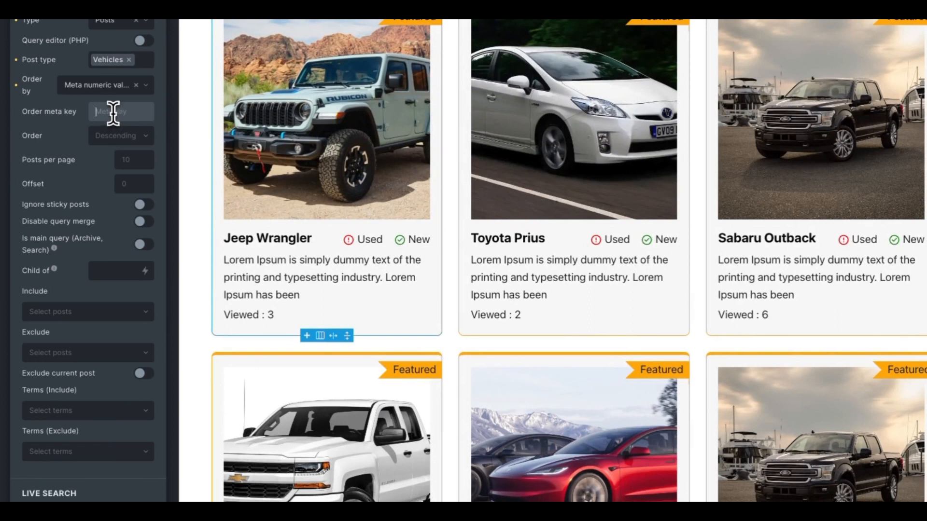
Step: Set the card query's order meta key to entry_views
type("ent")
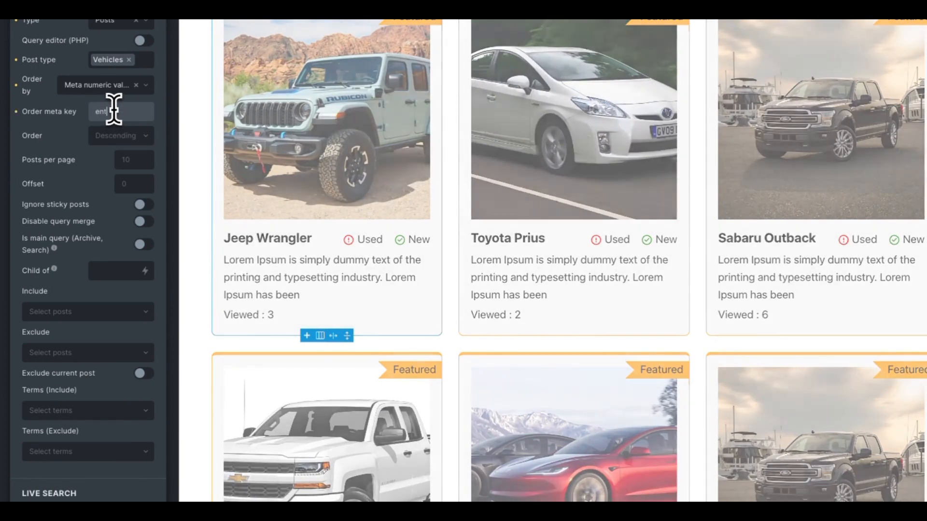
type("ry_view")
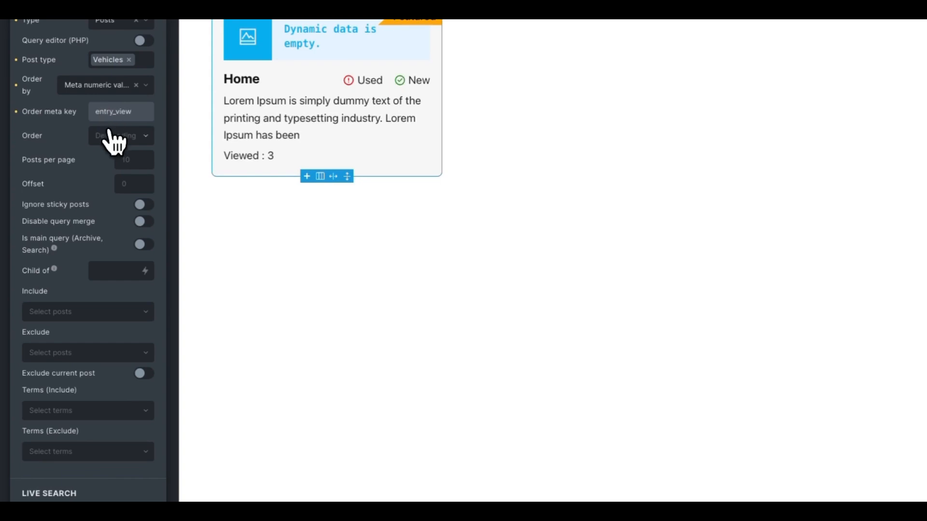
type("s")
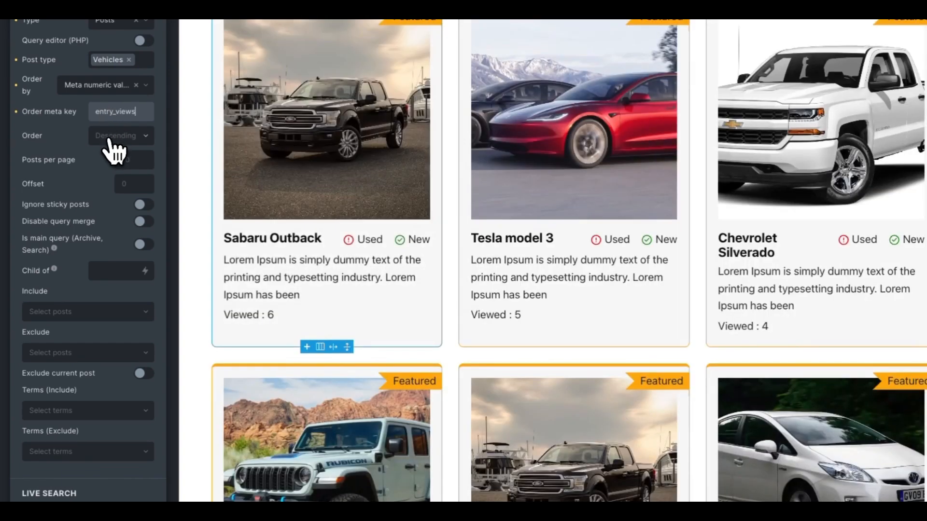
Step: Set the card query to Descending order with 3 posts per page, and save the page
left_click(113, 144)
left_click(115, 173)
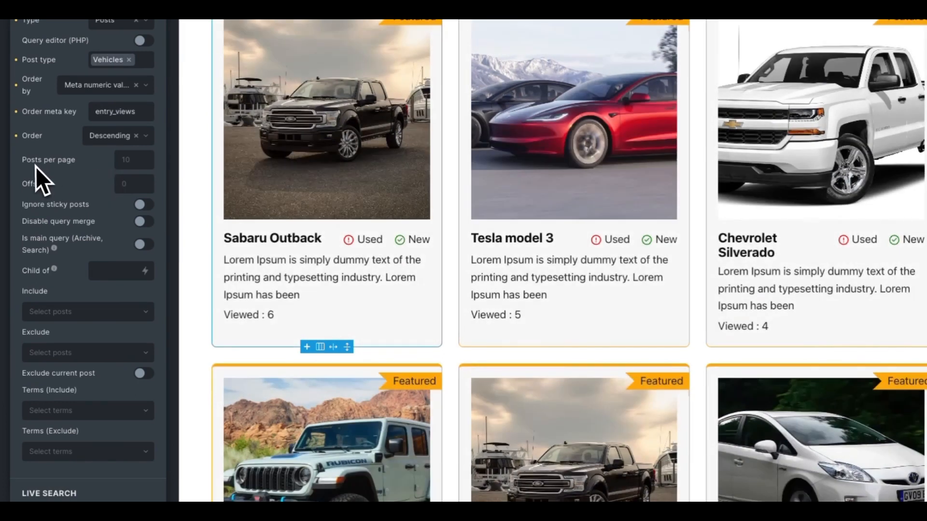
left_click(128, 159)
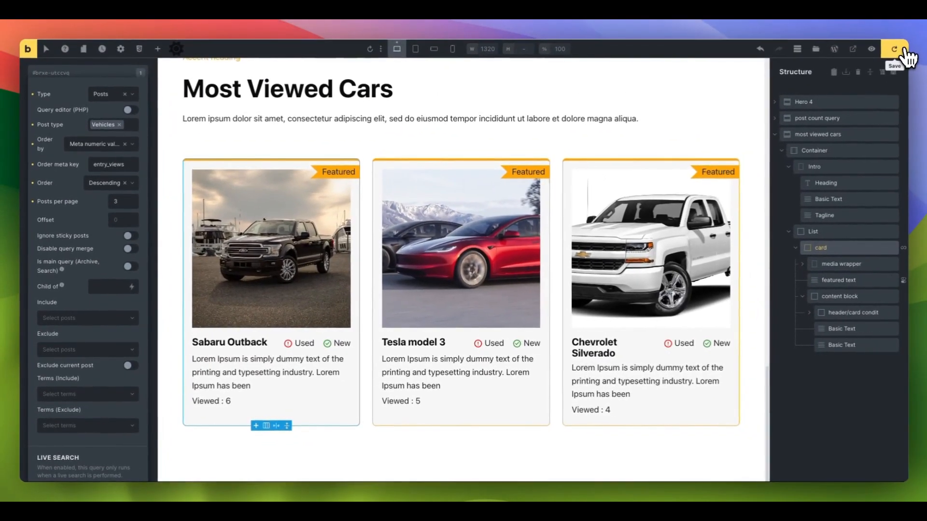
left_click(893, 50)
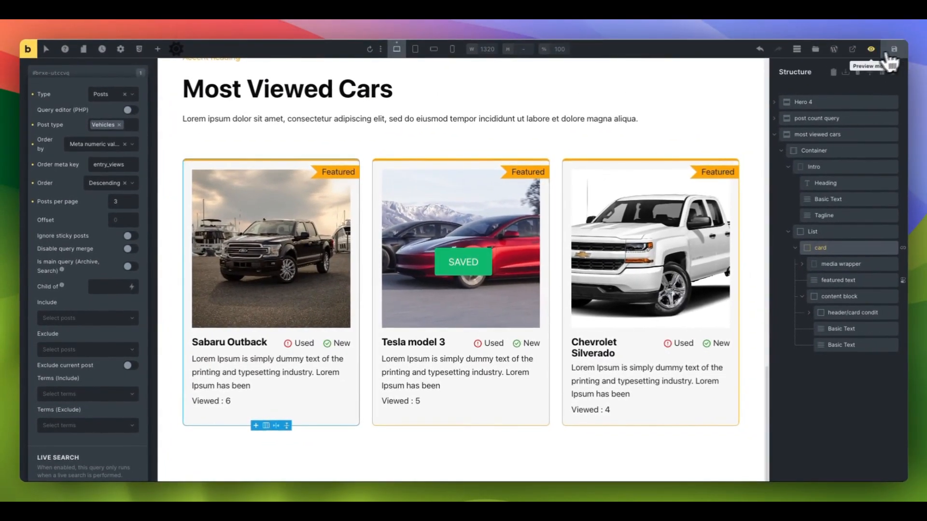
Step: View the Home page on the front end and examine the order and view counts of the Most Viewed Cars cards
left_click(853, 50)
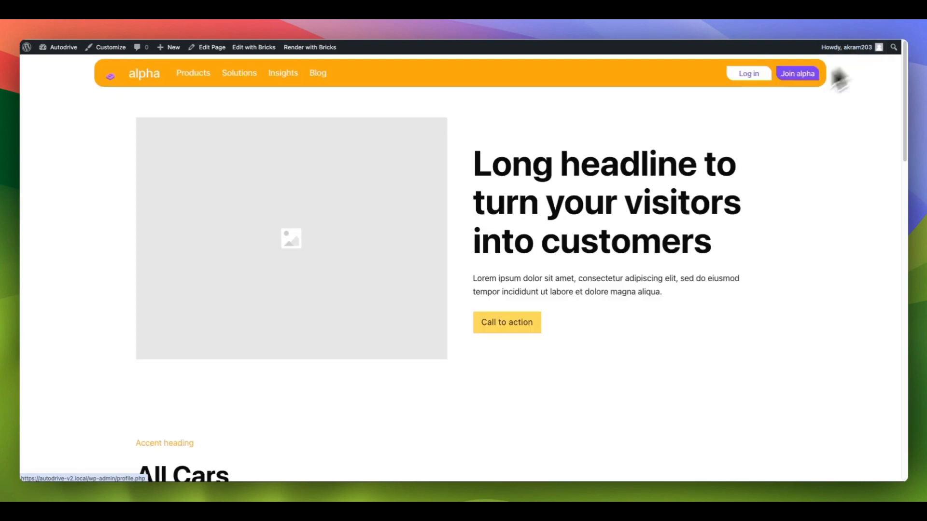
scroll(478, 304, "down", 5)
scroll(451, 314, "down", 15)
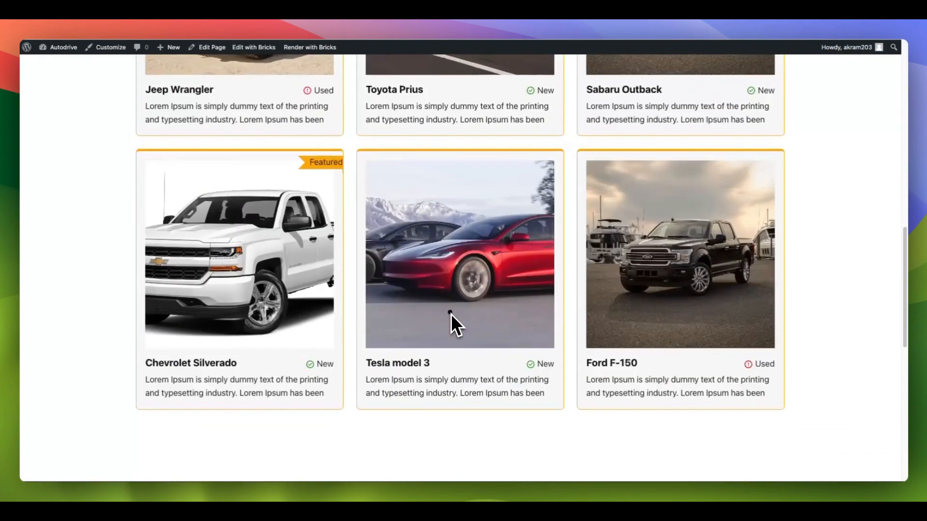
scroll(451, 314, "down", 5)
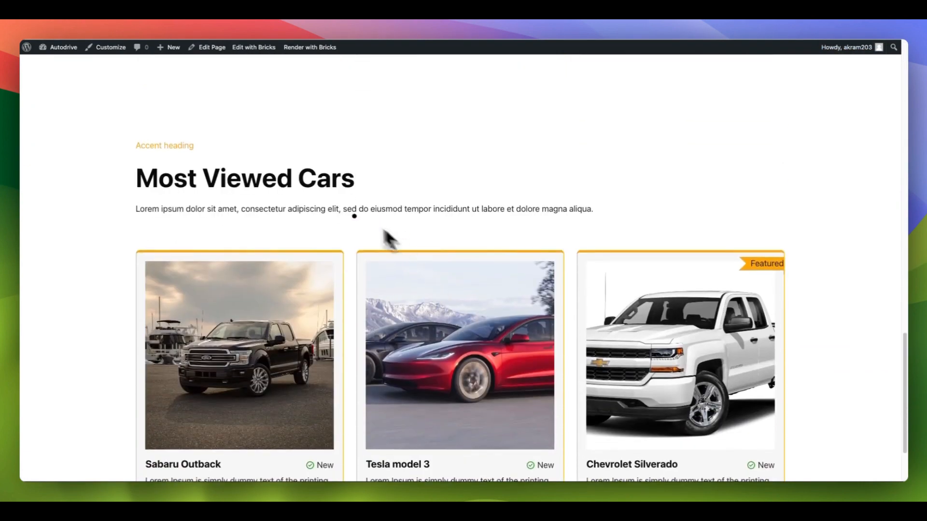
scroll(265, 364, "down", 1)
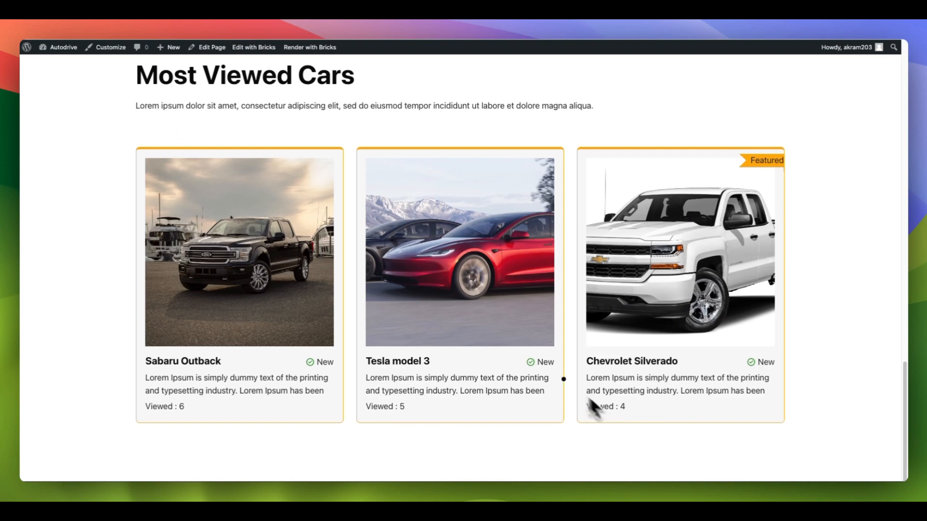
scroll(541, 365, "up", 2)
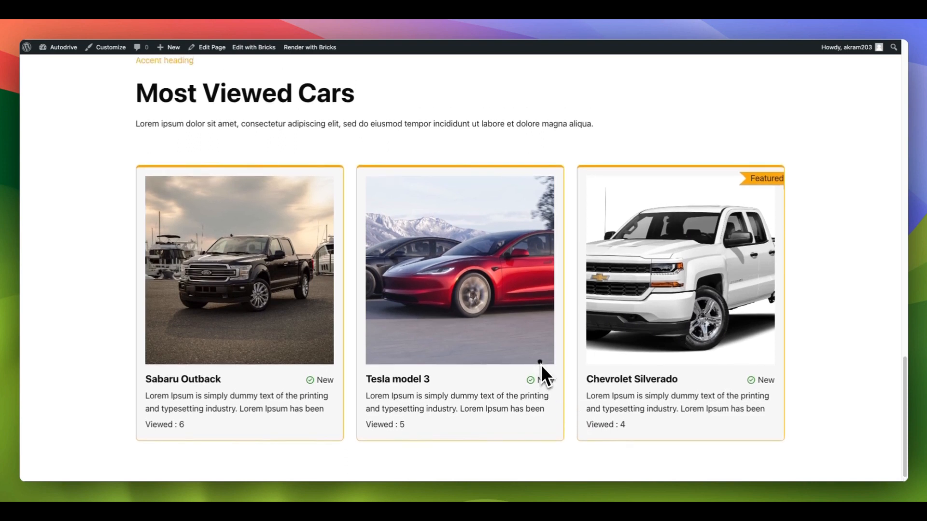